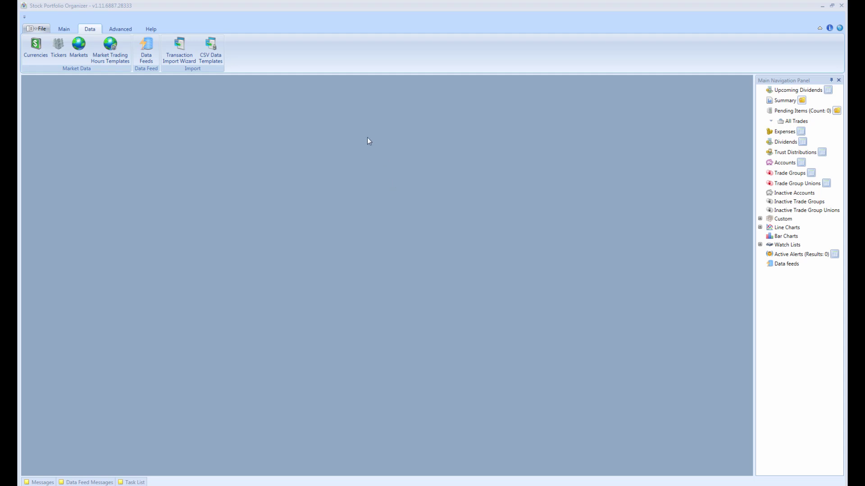
- Create an account named E-Trade in Australian Dollar [AUD] with an initial balance of 100,000
click(64, 29)
click(310, 53)
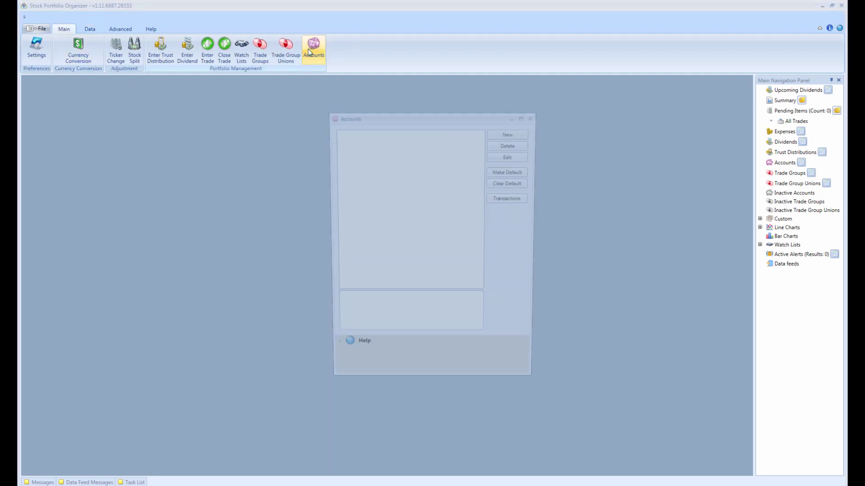
click(506, 135)
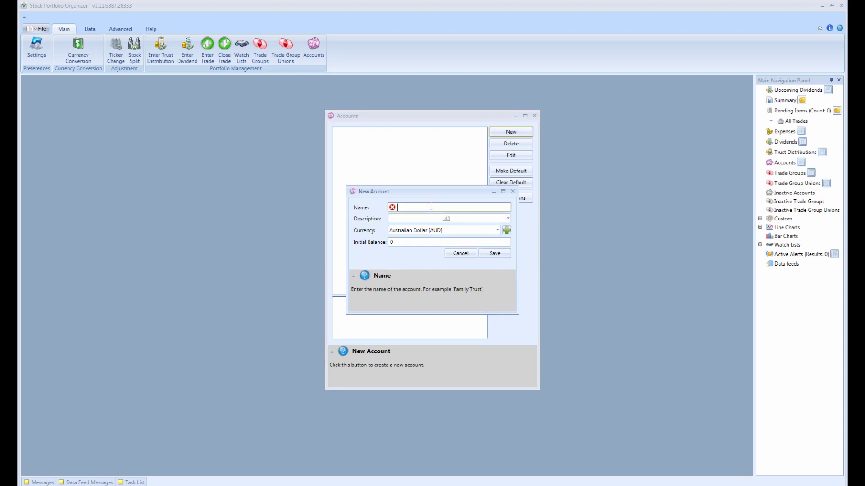
text(E-Trade)
key(Tab)
key(Tab)
click(410, 242)
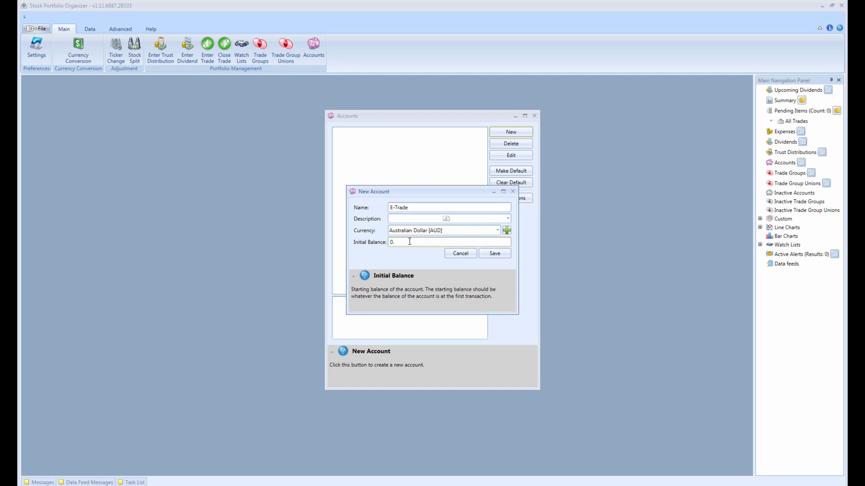
text(1000000)
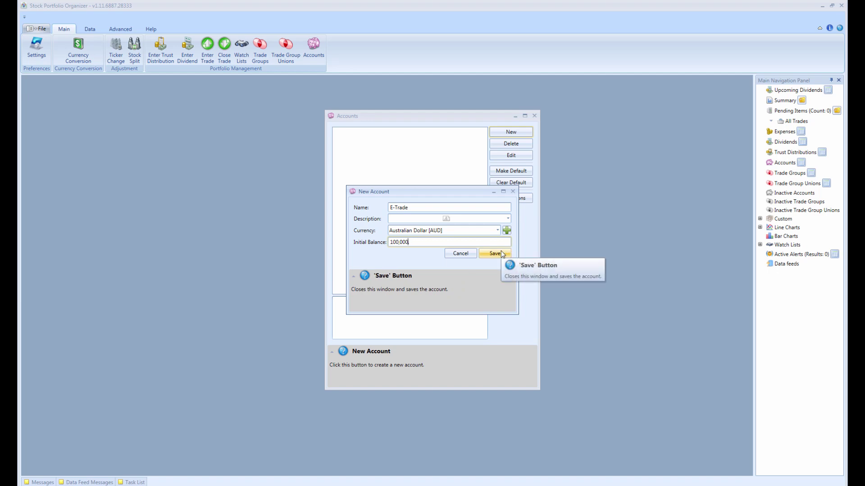
click(502, 254)
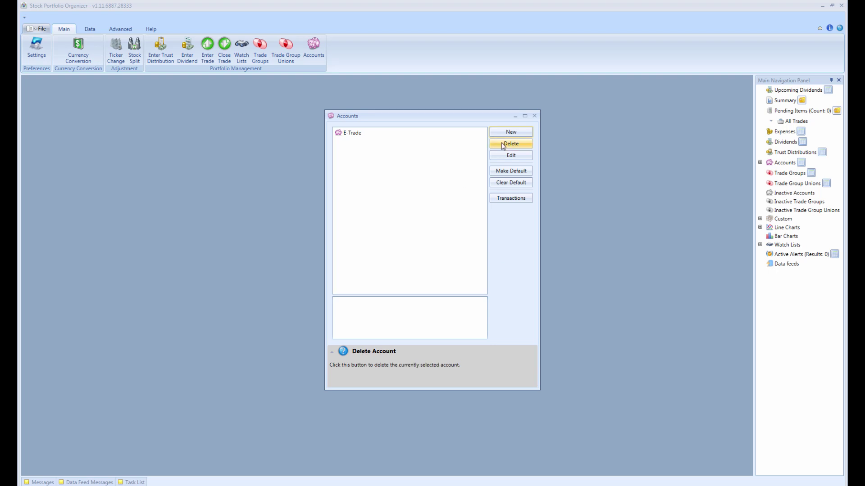
click(533, 116)
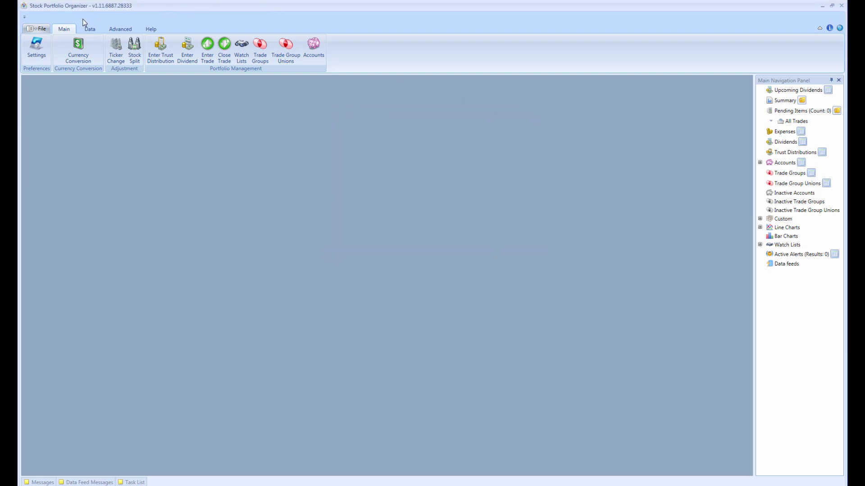
- Create a trade group named Live Trades with Australian Dollar [AUD] as its currency
click(260, 46)
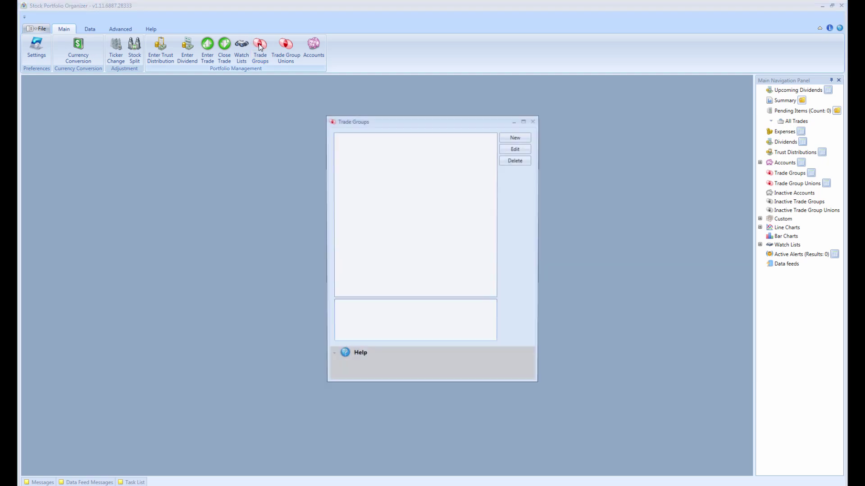
click(517, 137)
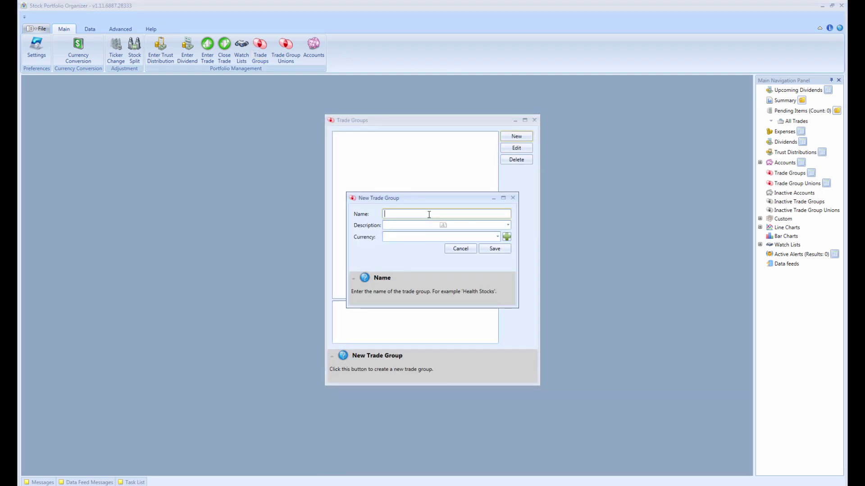
text(Live Trades)
click(497, 237)
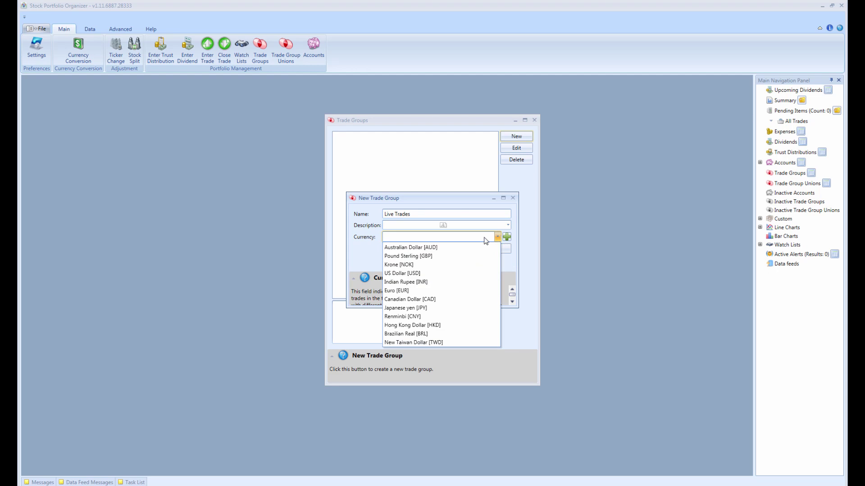
click(404, 248)
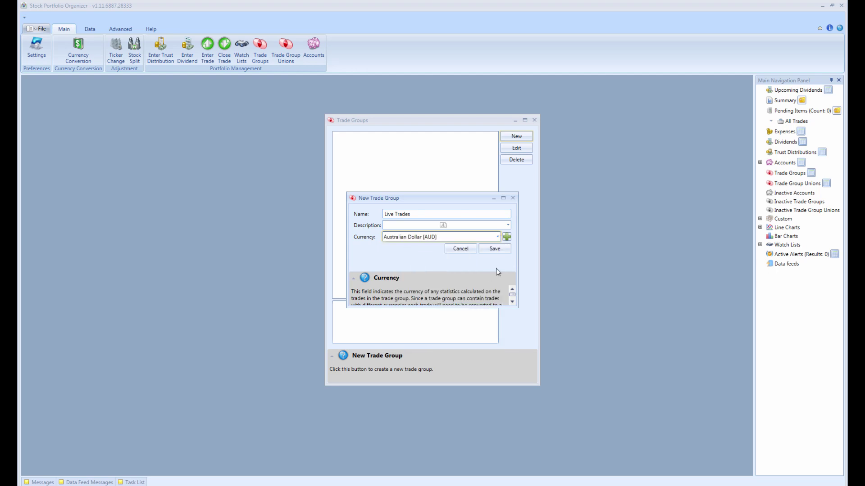
click(495, 249)
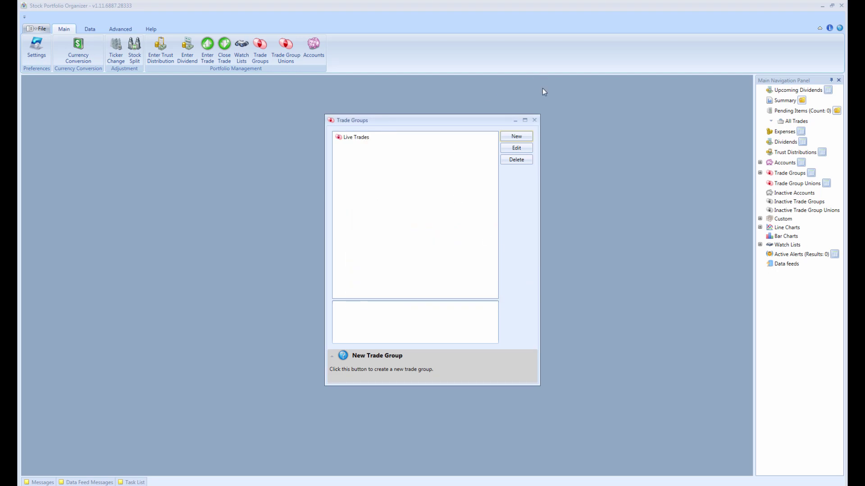
click(534, 119)
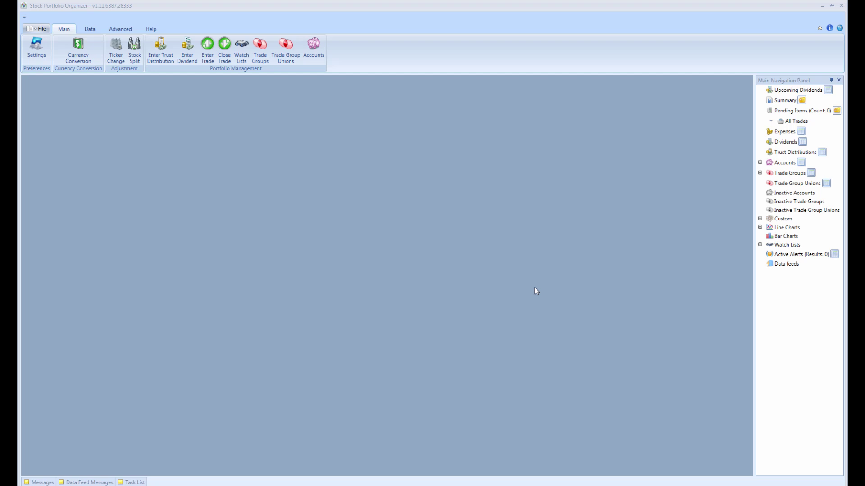
- Start entering a new Share trade and apply the Position Sizing (Max Percent Loss) instrument formula
click(207, 51)
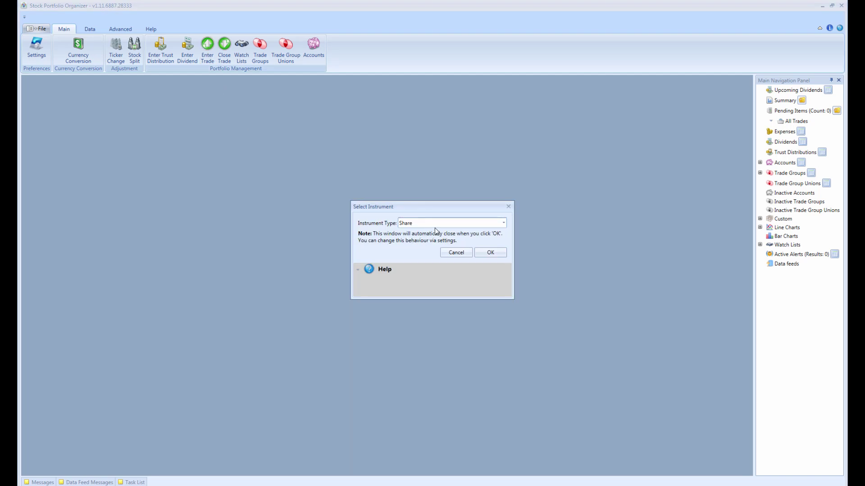
mouse_move(421, 222)
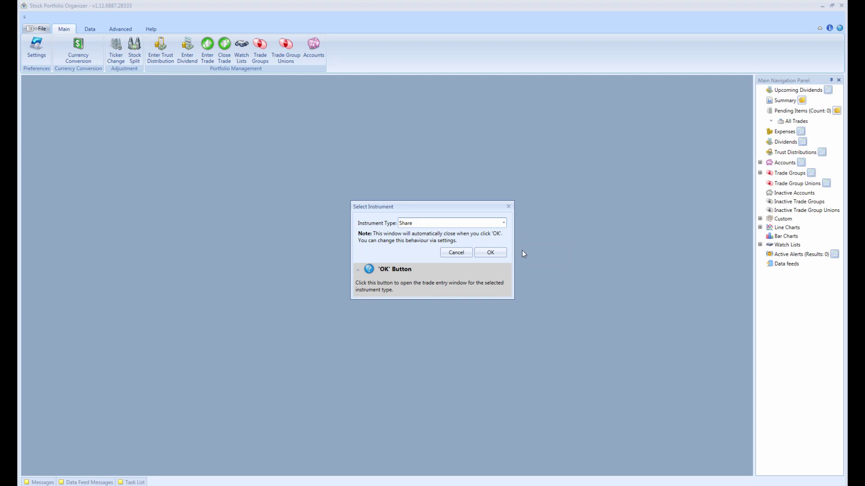
click(495, 255)
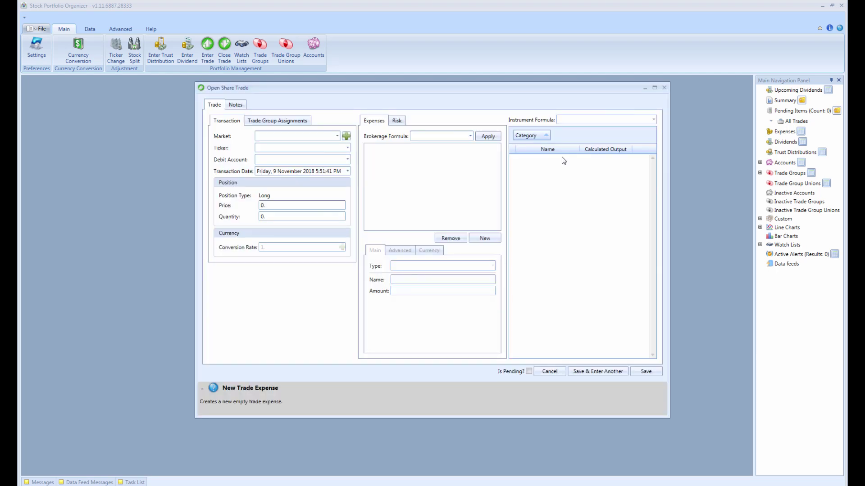
click(653, 120)
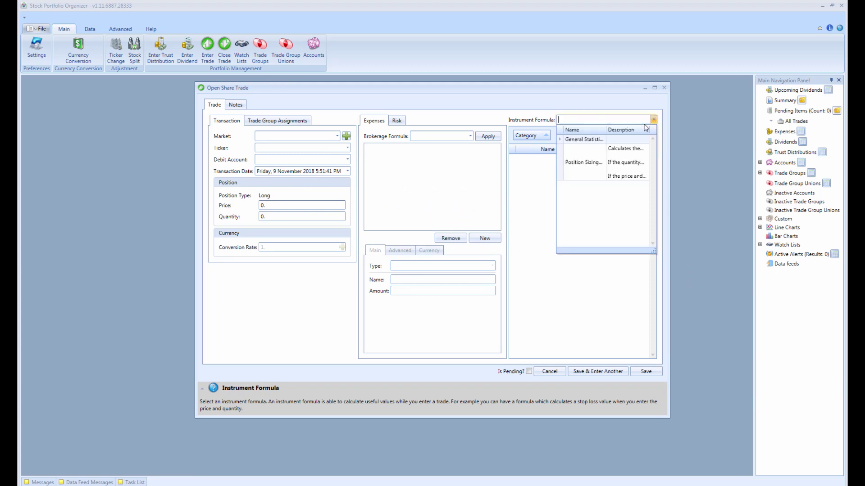
click(609, 164)
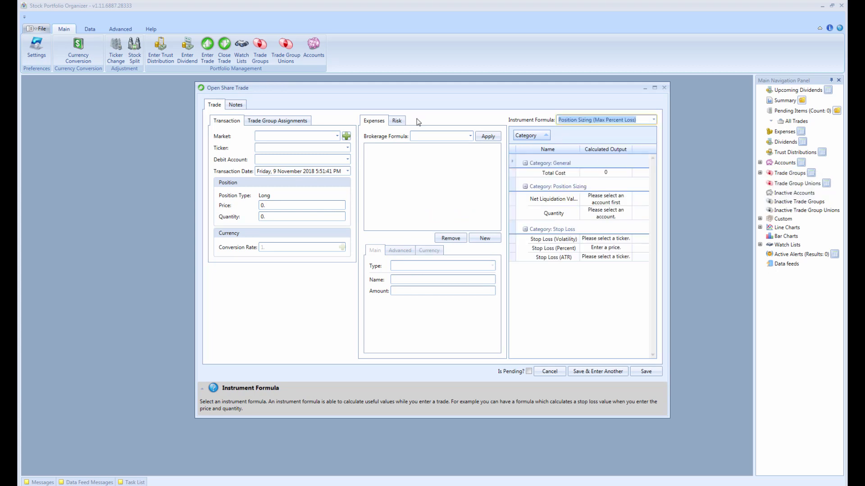
- Set the trade's debit account to E-Trade [AUD], its market to Australian Stock Exchange (ASX) and its ticker to BHP
click(347, 161)
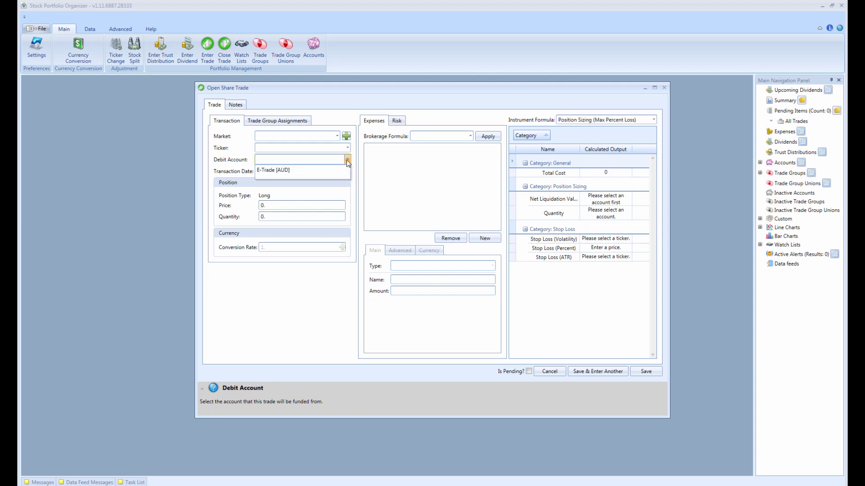
click(285, 171)
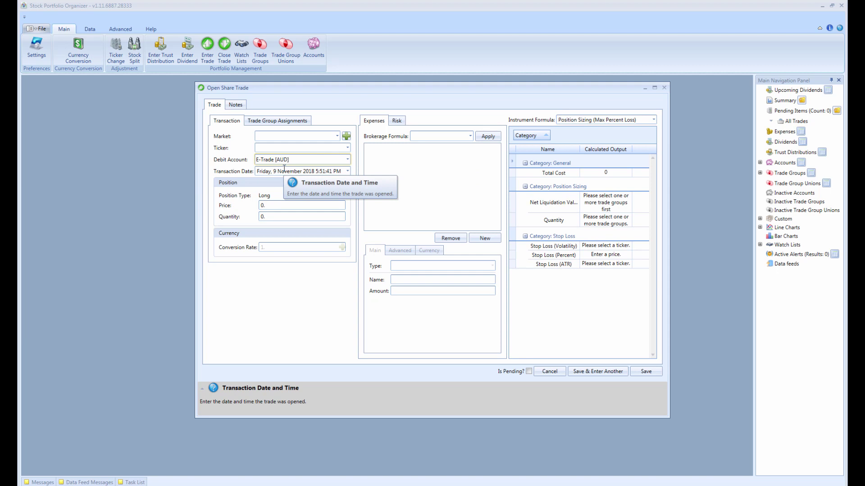
click(337, 135)
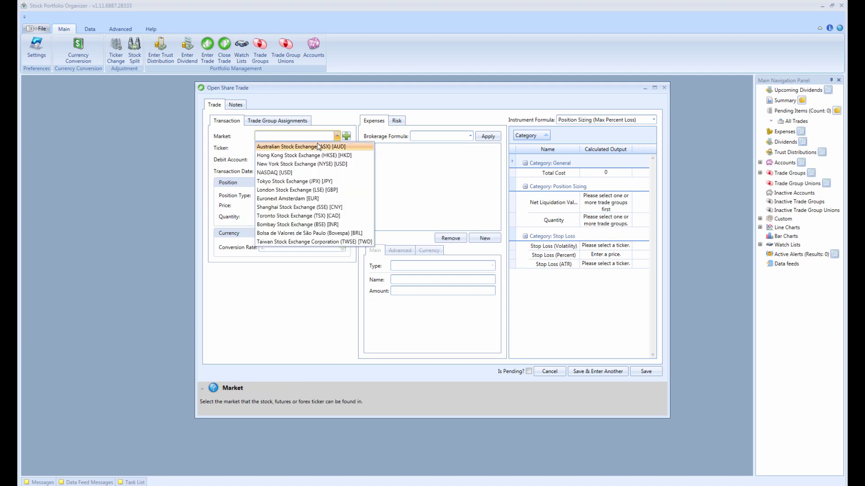
click(316, 147)
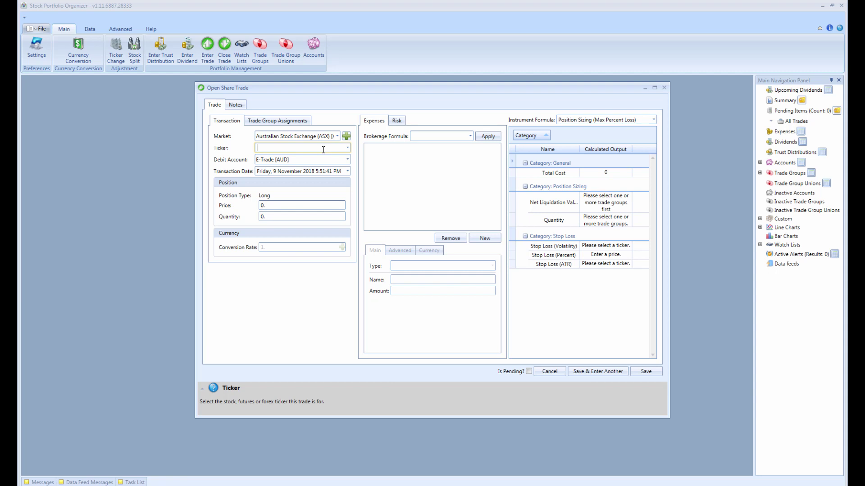
text(BHP)
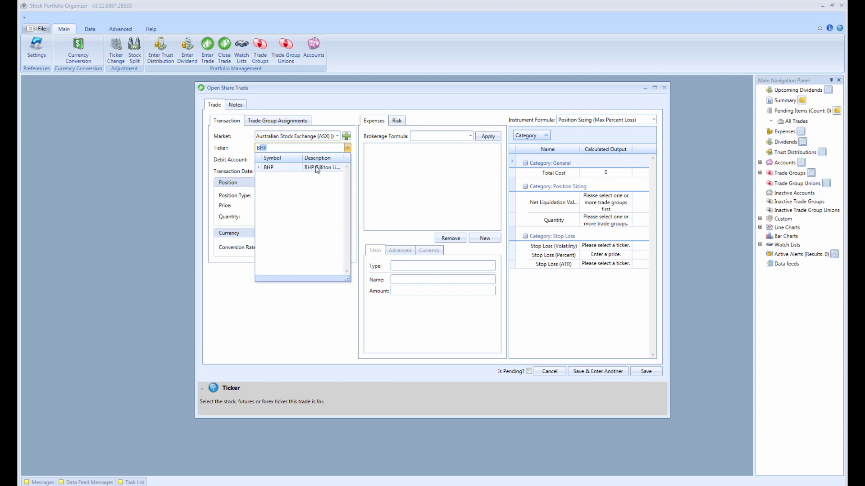
click(317, 166)
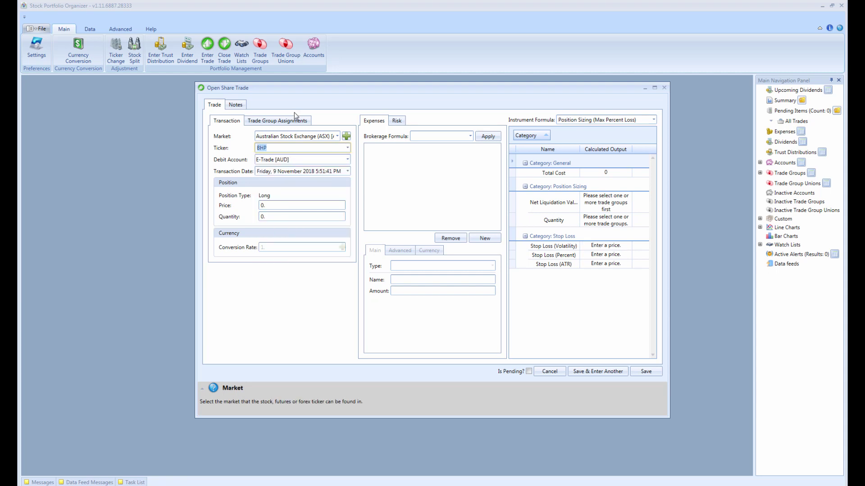
- Assign the trade to the Live Trades group and set its entry price to 31.50
click(281, 120)
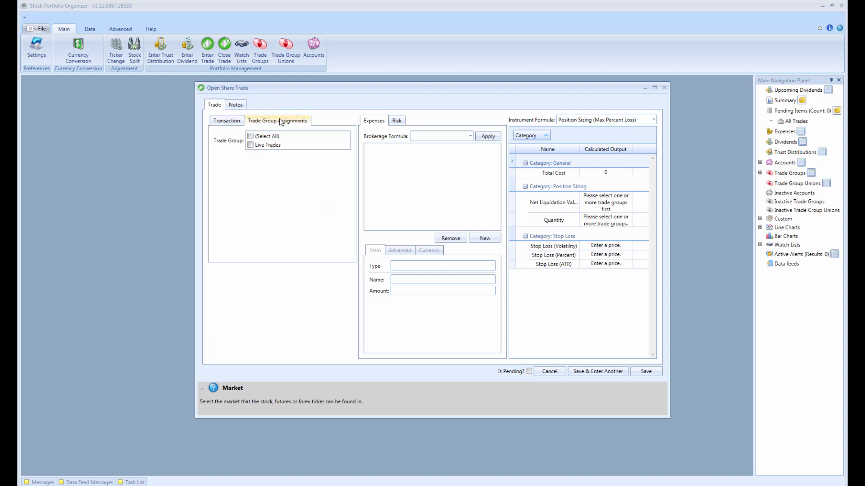
click(251, 145)
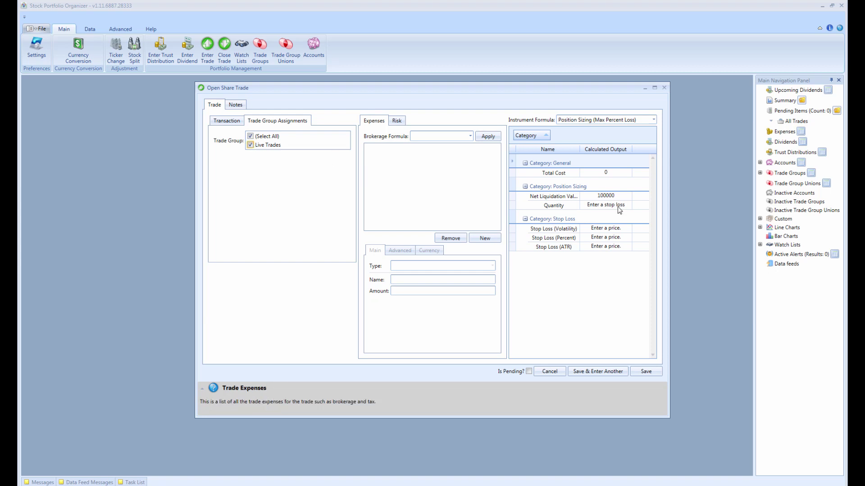
click(218, 122)
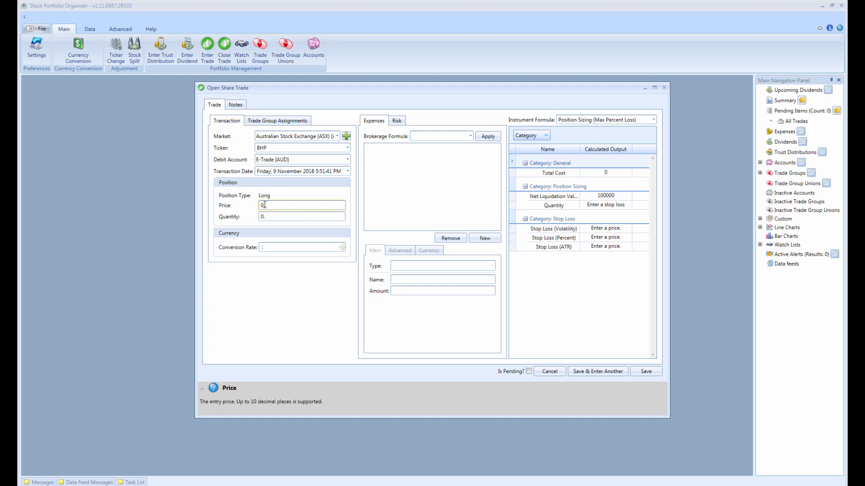
text(31.50)
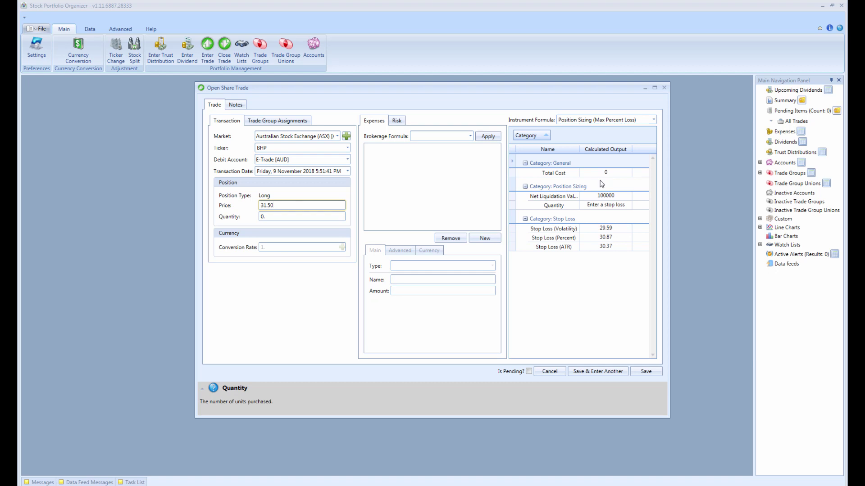
click(837, 468)
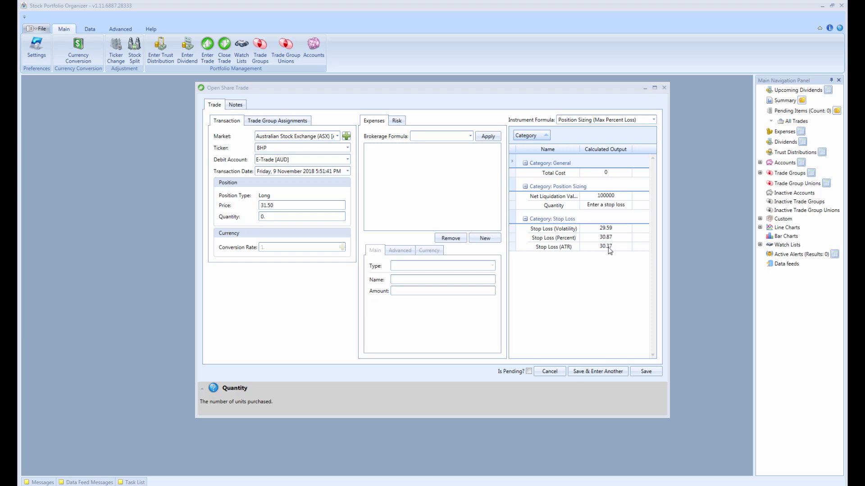
- Give the trade a Fixed initial stop loss of 30.37
click(404, 120)
click(442, 152)
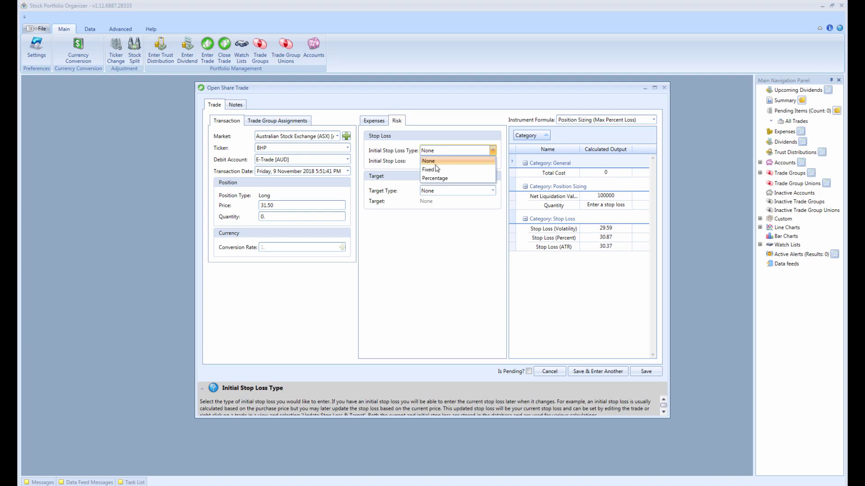
click(431, 170)
click(425, 161)
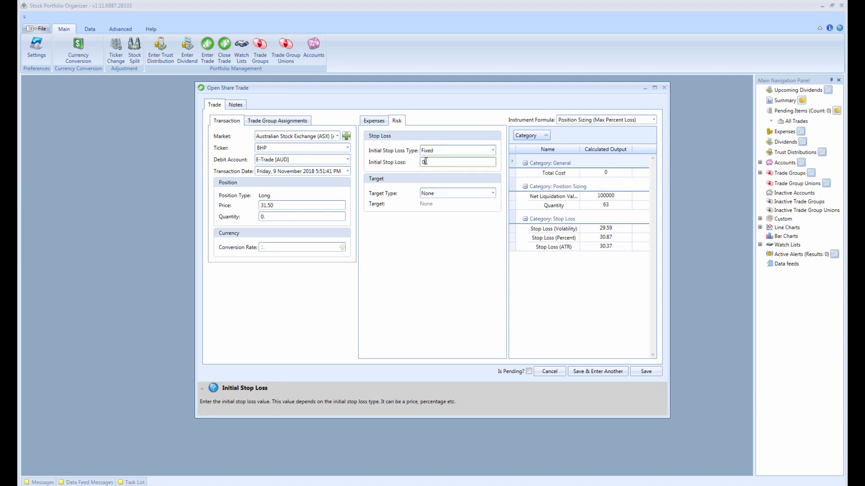
text(30.37)
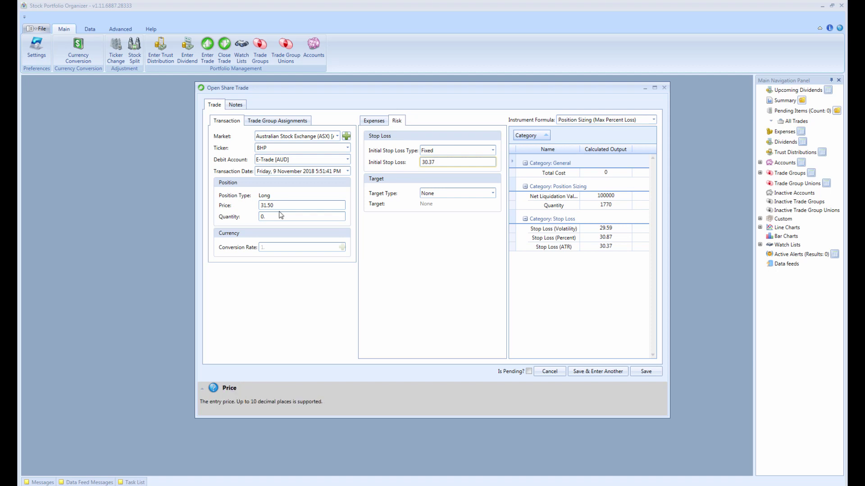
- Set the trade's quantity to 1,770 and mark the trade as pending
click(263, 217)
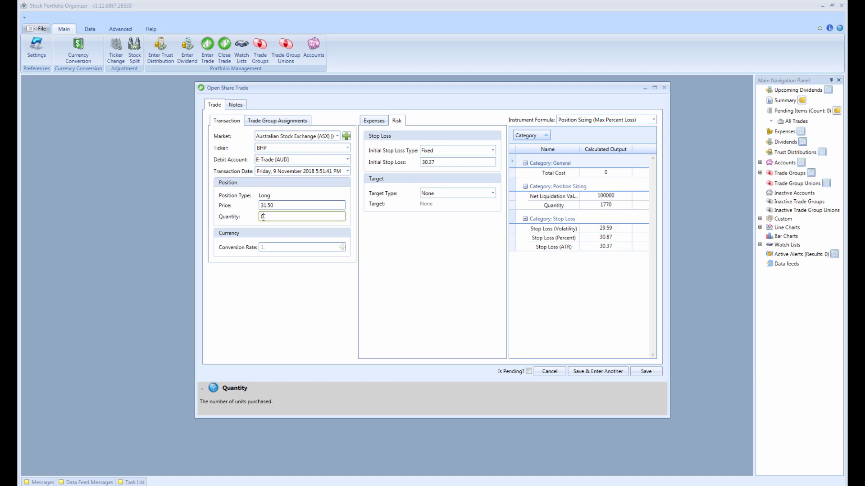
key(BackSpace)
text(1)
text(770)
click(529, 371)
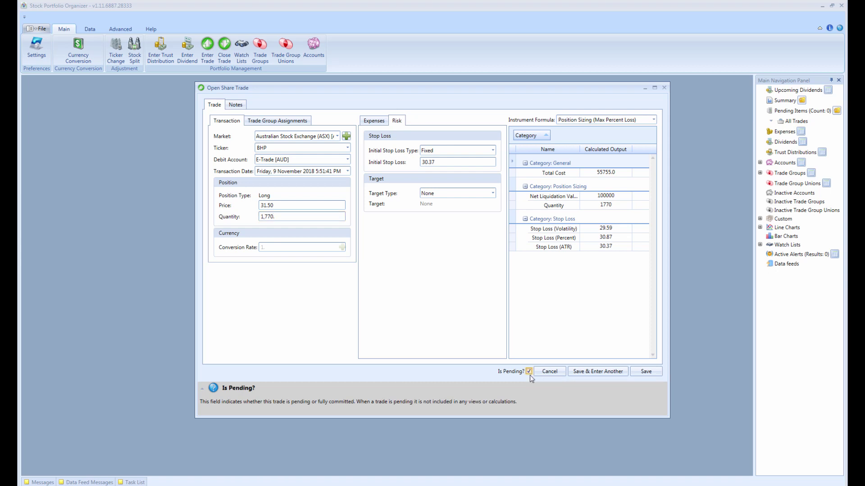
- Select the eTrade (Australia) brokerage formula for the BHP trade's expenses and save the pending trade
click(646, 372)
click(492, 273)
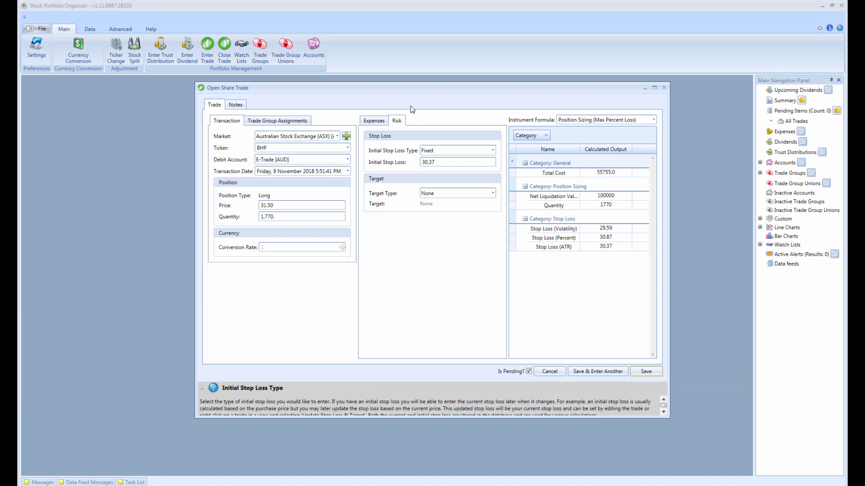
click(375, 120)
click(471, 136)
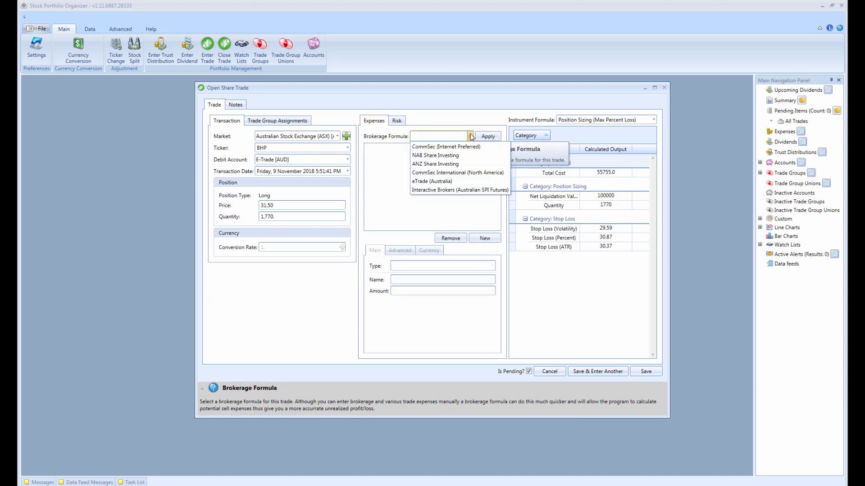
click(434, 180)
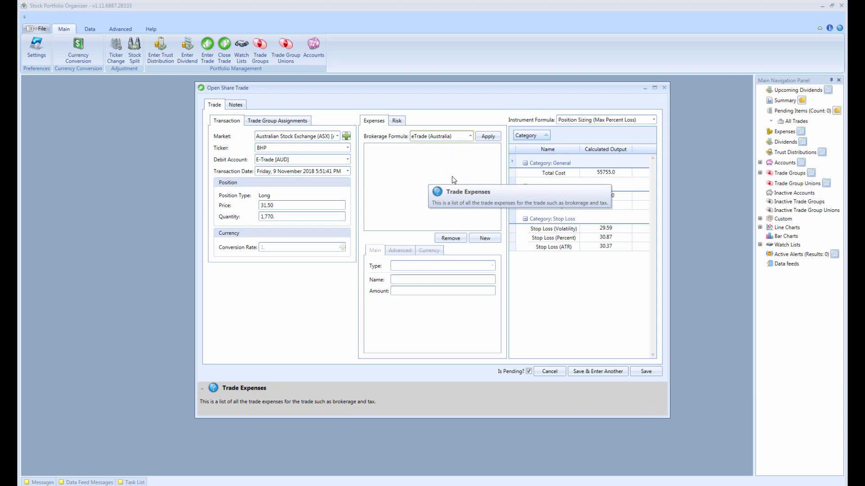
click(649, 372)
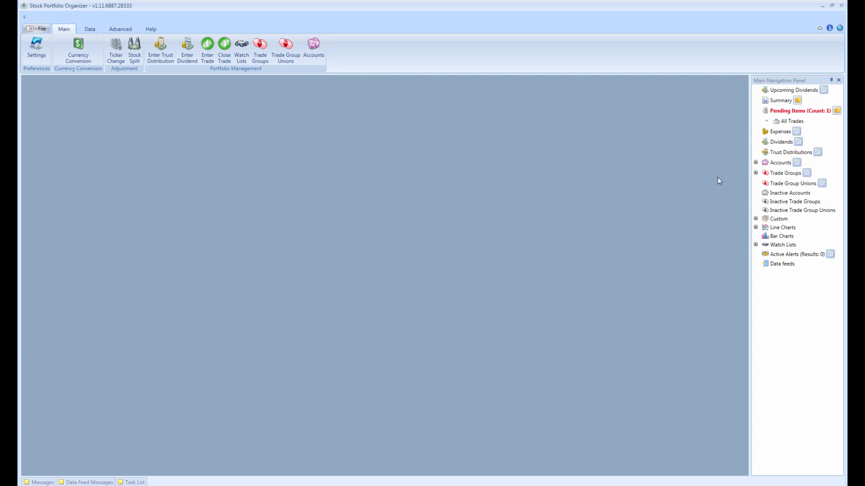
- Edit the pending BHP trade to clear its pending status, save it, and refresh the pending items
click(839, 111)
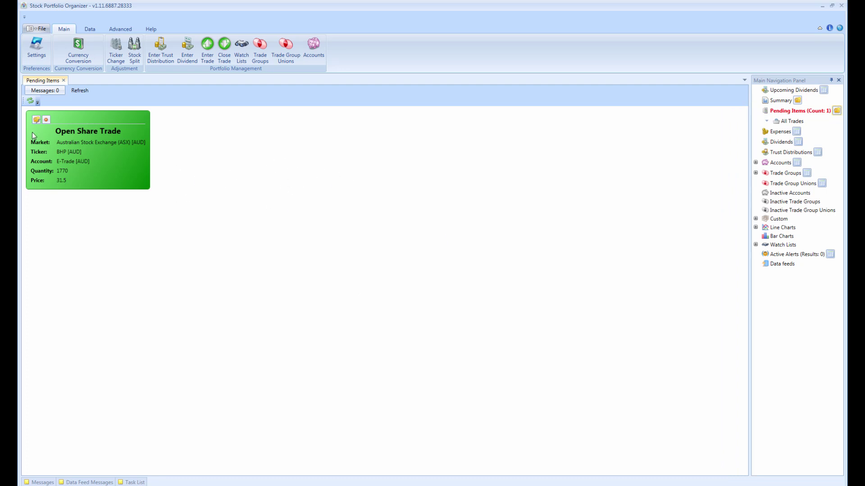
click(37, 119)
click(276, 207)
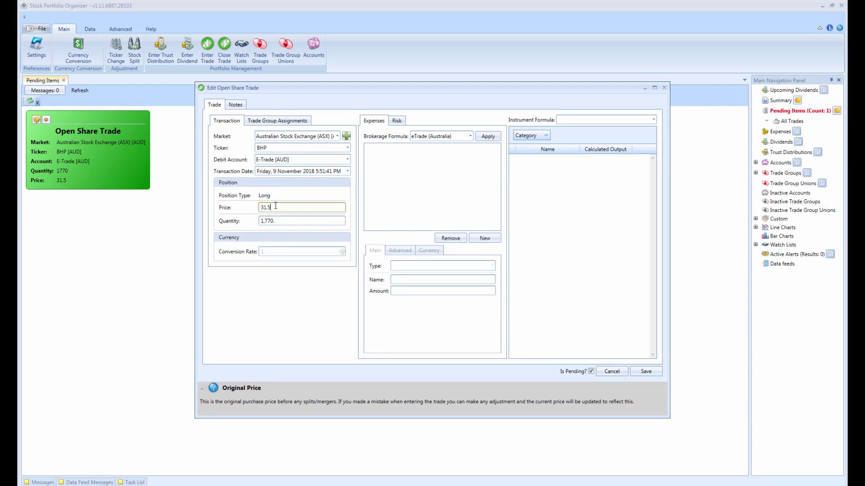
click(593, 371)
click(645, 372)
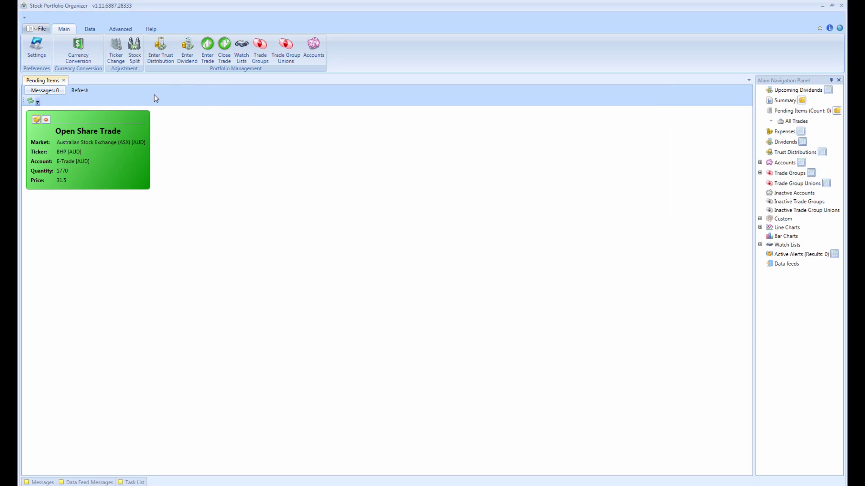
click(80, 90)
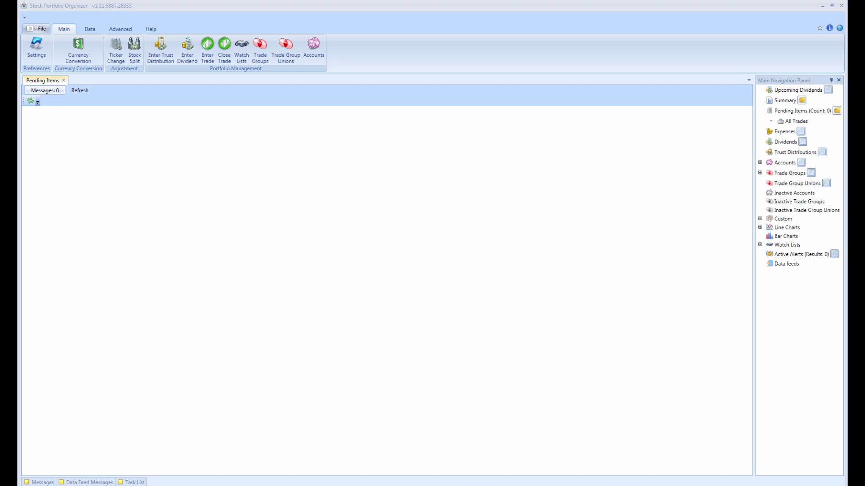
- Examine the stop loss, quantity and total cost parameters of the Position Sizing (Max Percent Loss) instrument formula, leaving them without saving changes
click(116, 31)
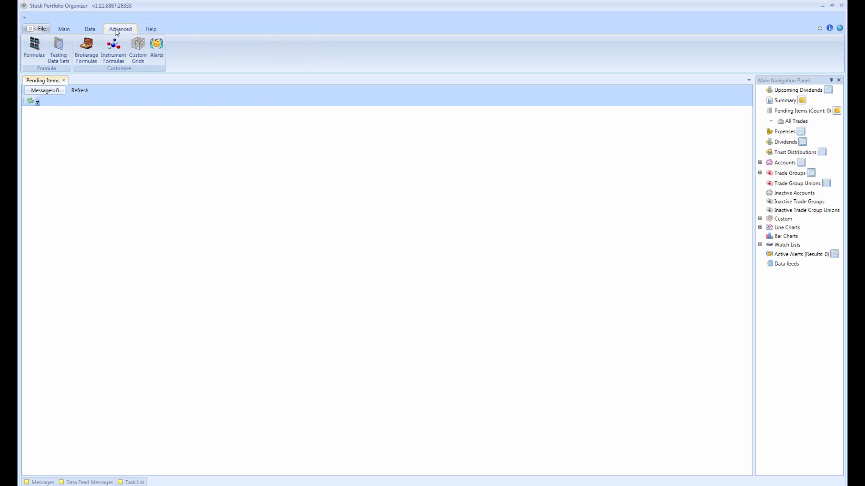
click(120, 48)
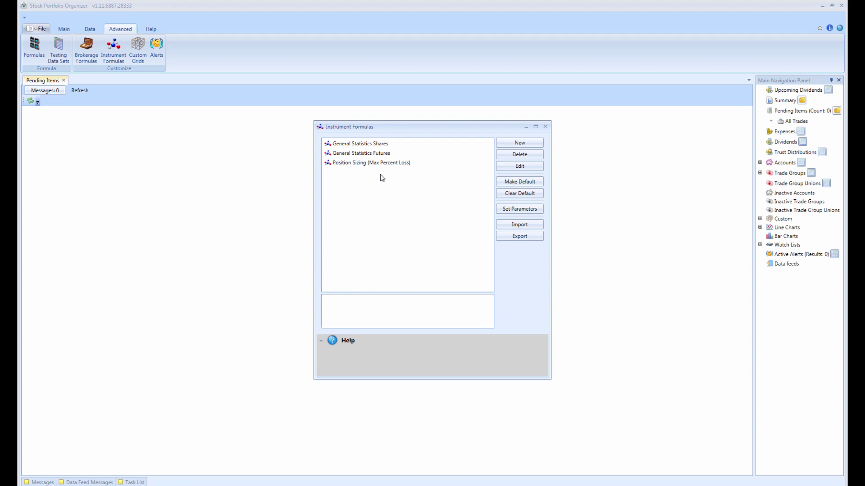
click(389, 167)
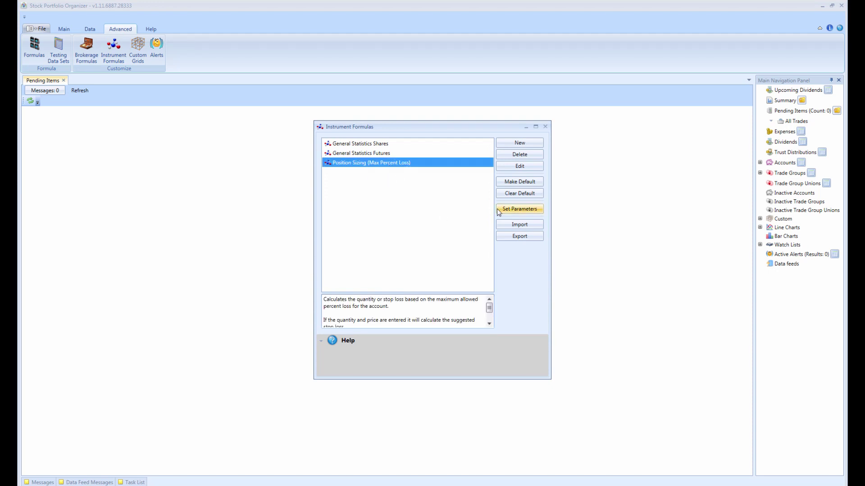
click(518, 209)
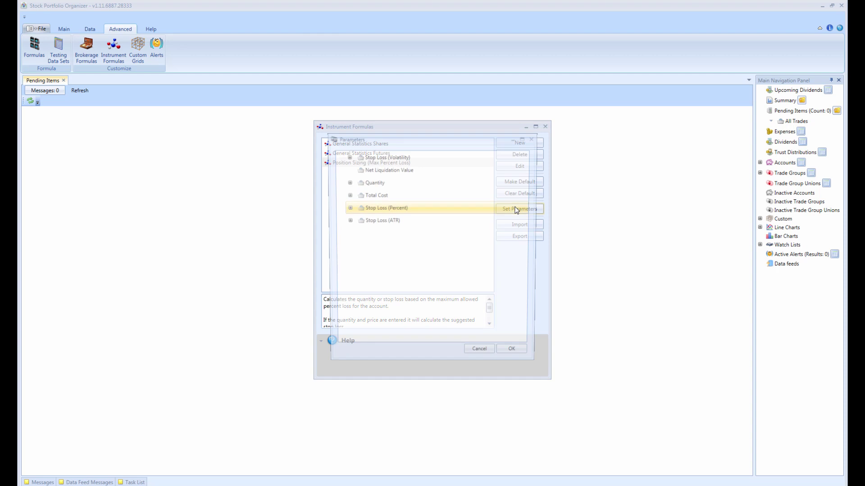
click(347, 156)
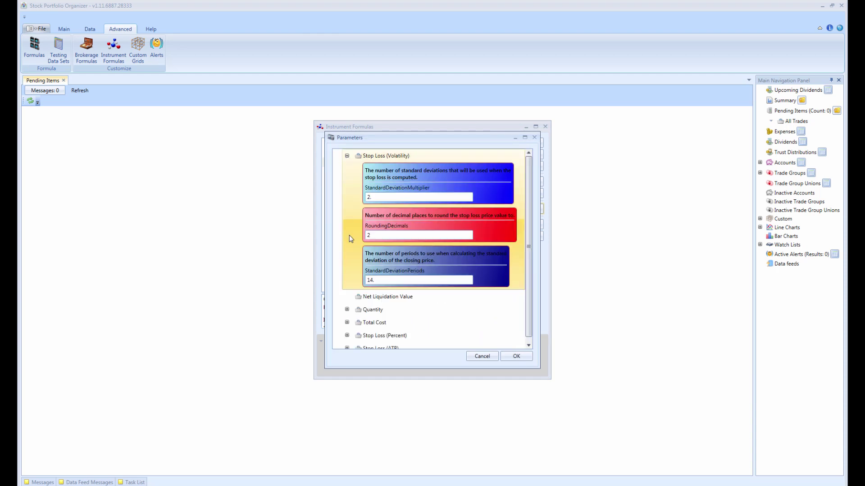
click(347, 309)
scroll(377, 288, down, 2)
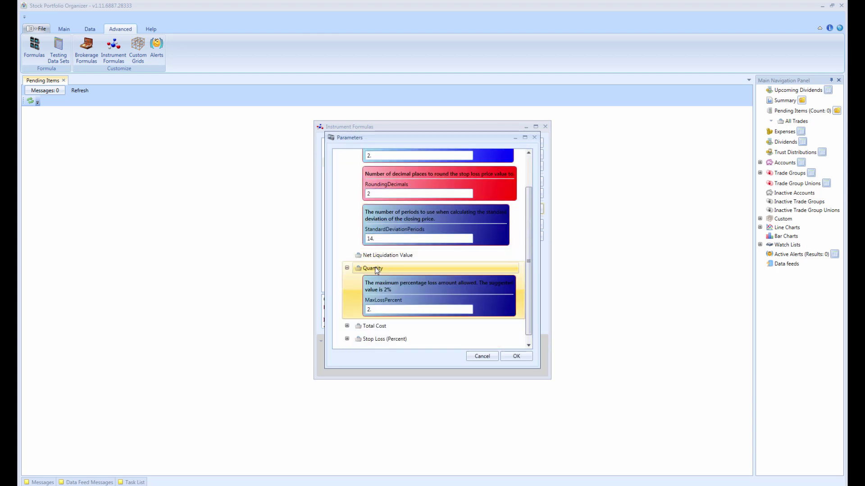
click(347, 325)
scroll(354, 320, down, 2)
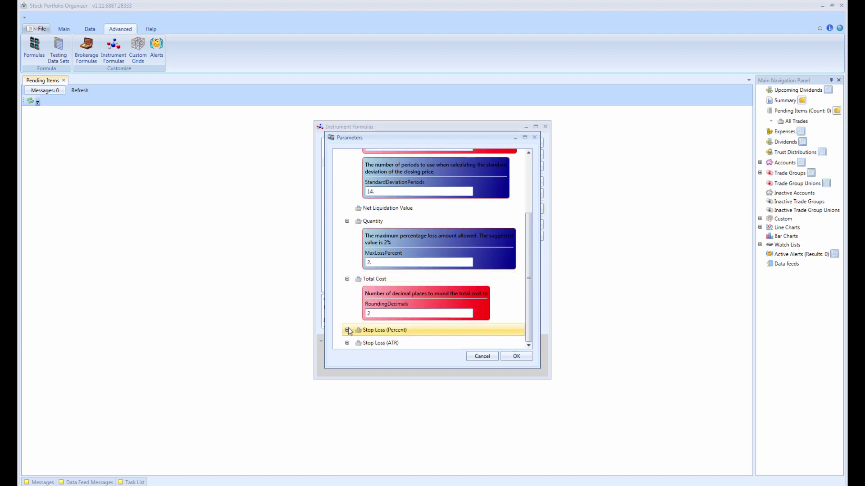
click(347, 330)
scroll(349, 333, down, 4)
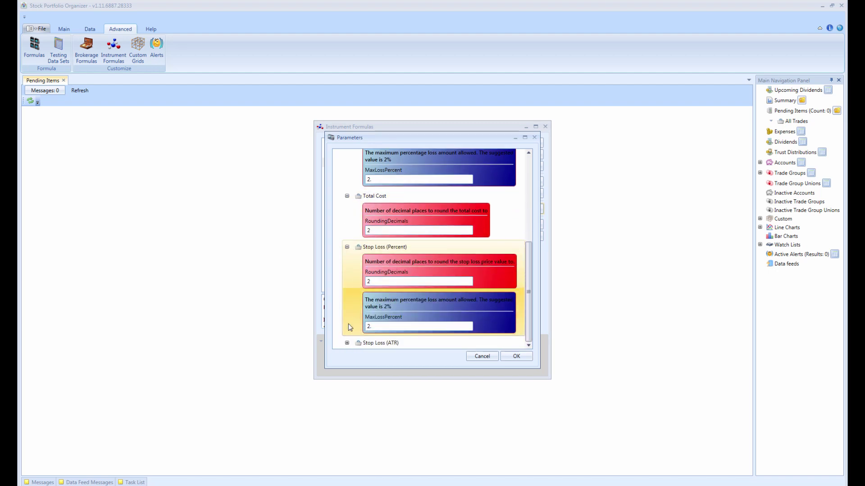
click(346, 344)
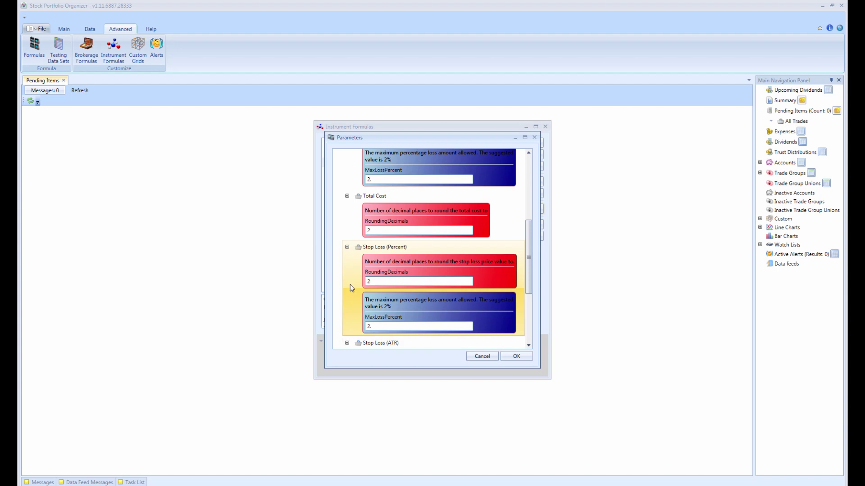
drag(528, 261, 529, 196)
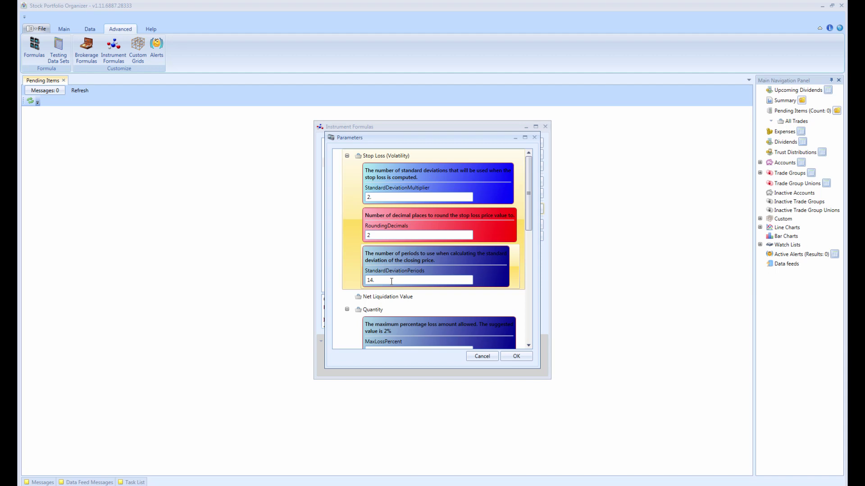
scroll(392, 281, down, 5)
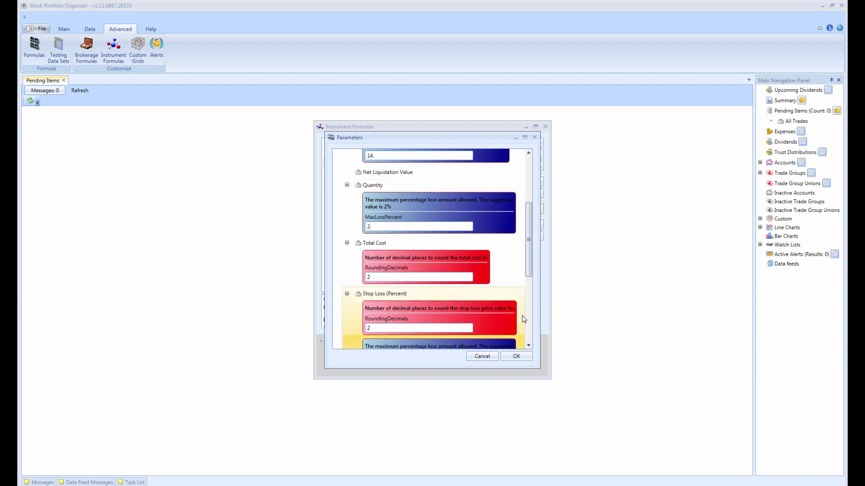
click(482, 356)
click(542, 129)
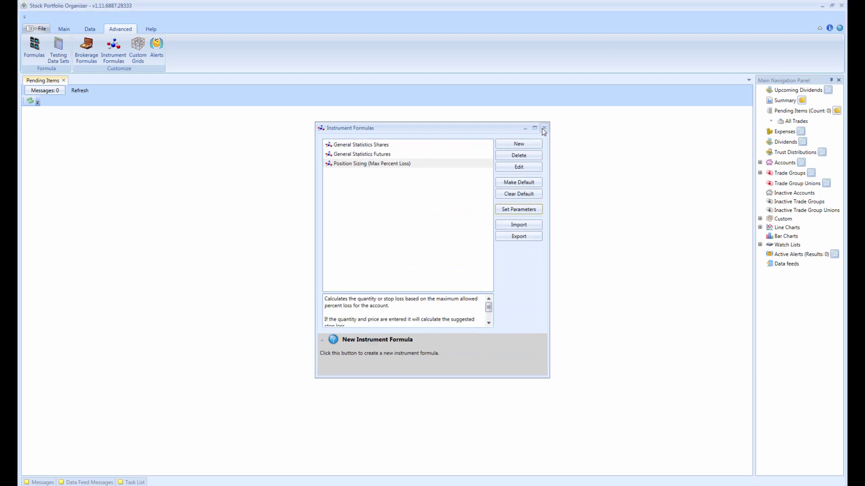
- Activate the Stop Loss Hit alert and close the alerts list
click(162, 48)
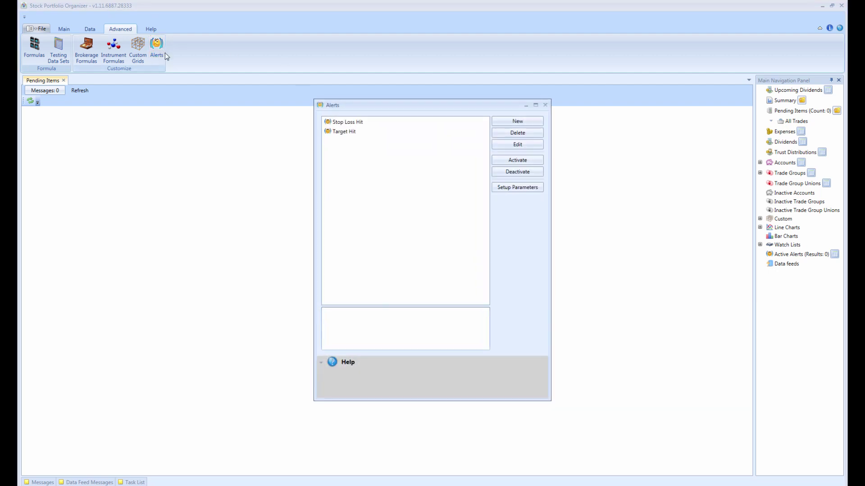
click(346, 121)
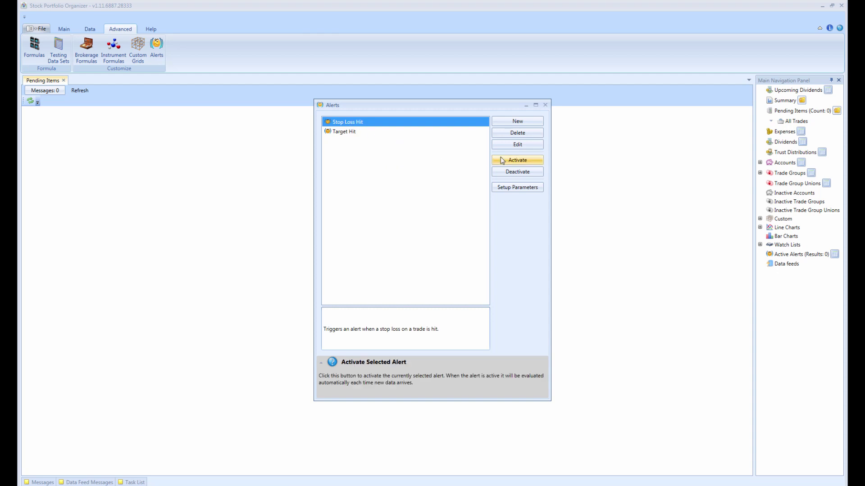
click(530, 162)
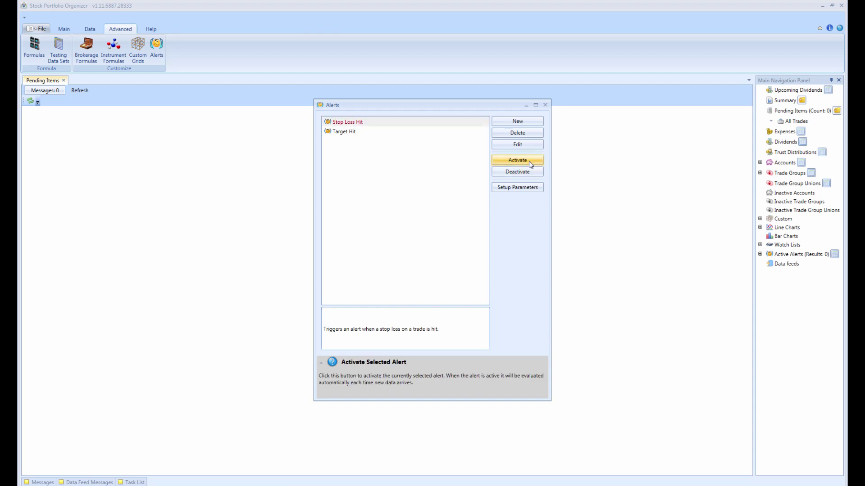
click(545, 105)
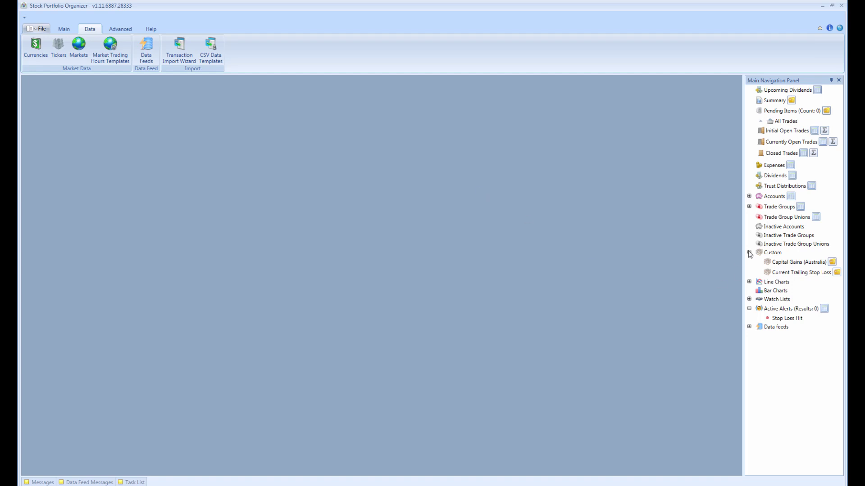
- Open the Current Trailing Stop Loss custom view and filter it to rows where Is Sold equals unchecked
click(837, 273)
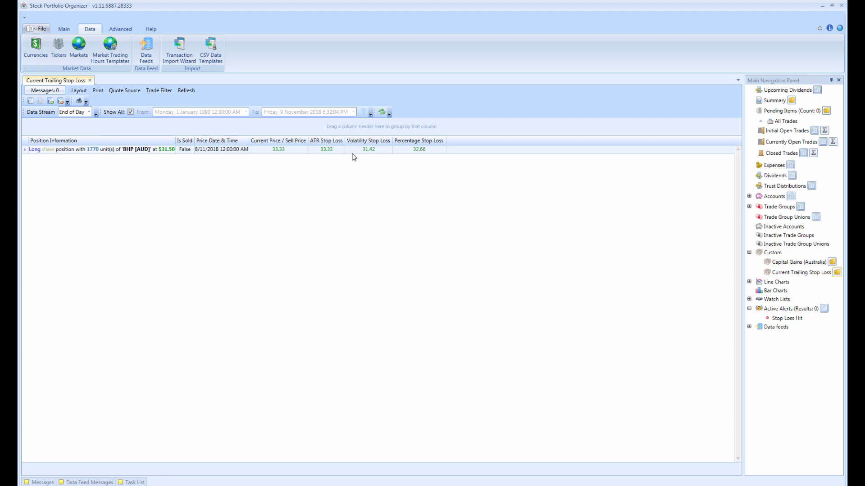
right_click(184, 141)
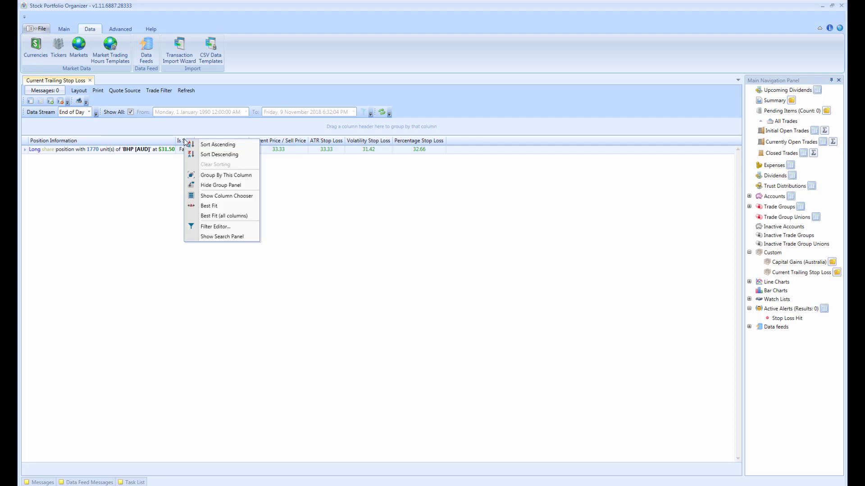
click(228, 227)
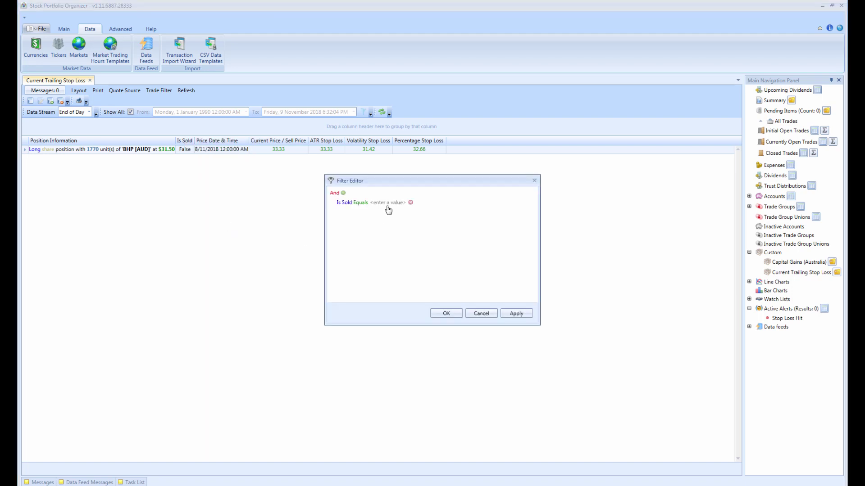
click(387, 203)
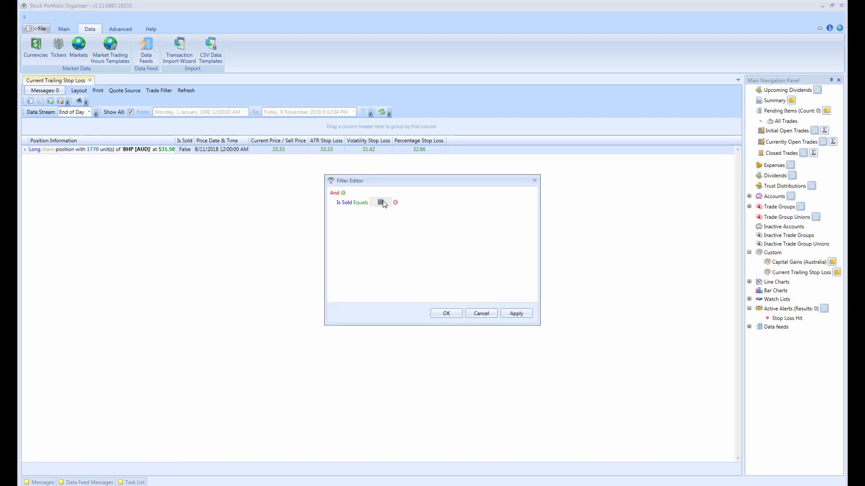
click(380, 203)
click(447, 314)
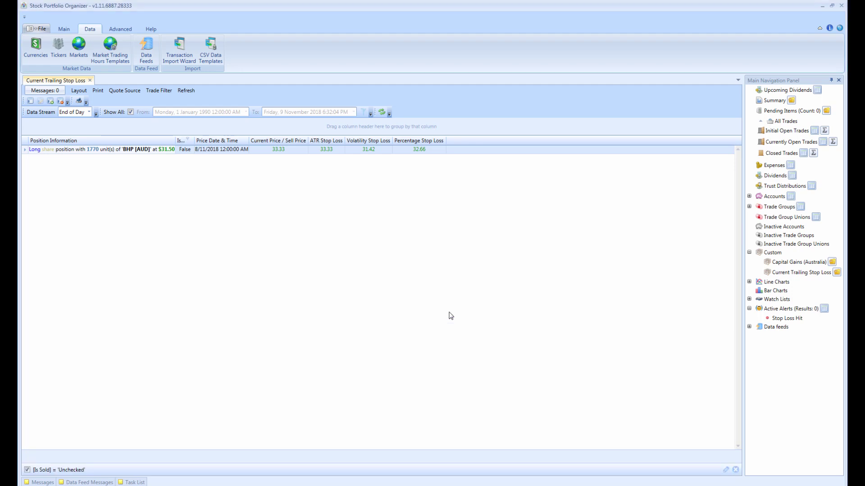
- Hide the Is Sold column from the Current Trailing Stop Loss grid using the column chooser
right_click(183, 143)
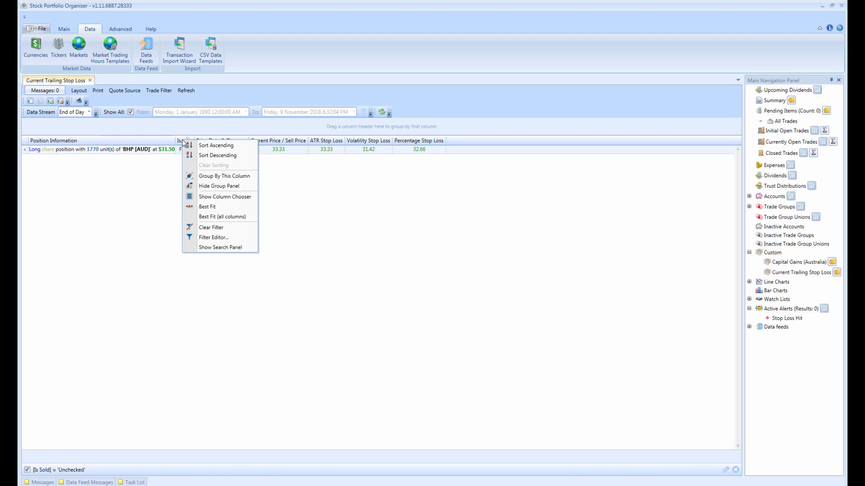
click(225, 197)
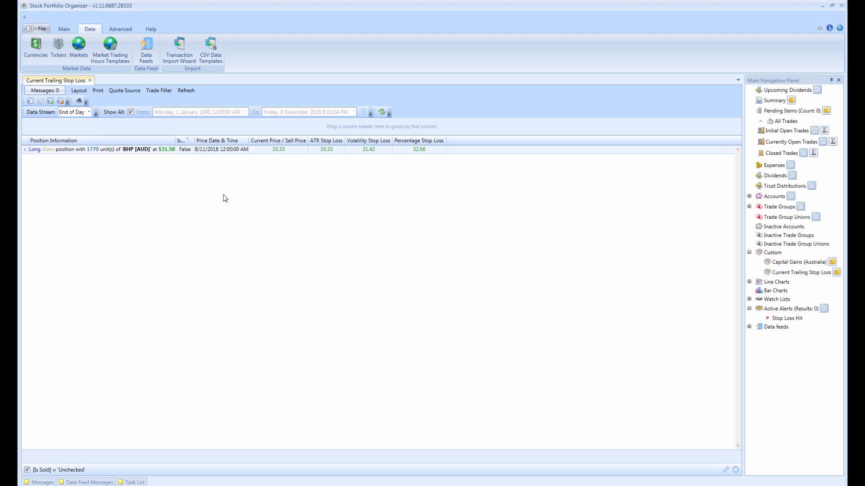
click(655, 412)
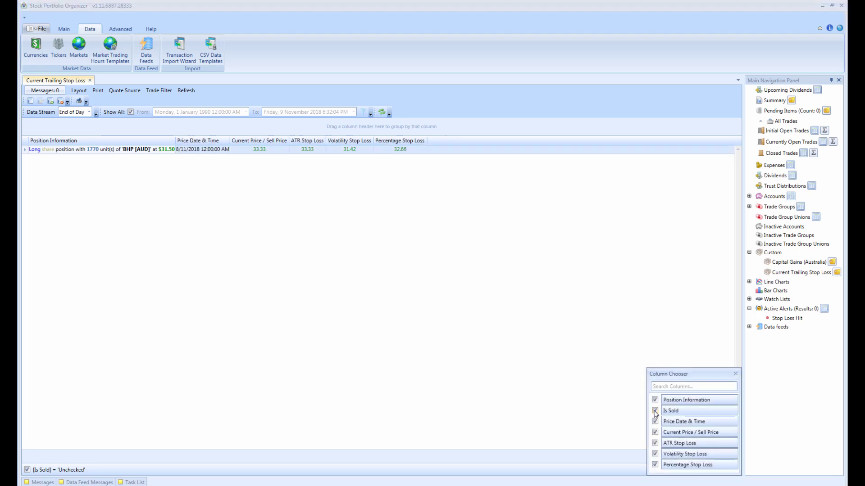
click(735, 374)
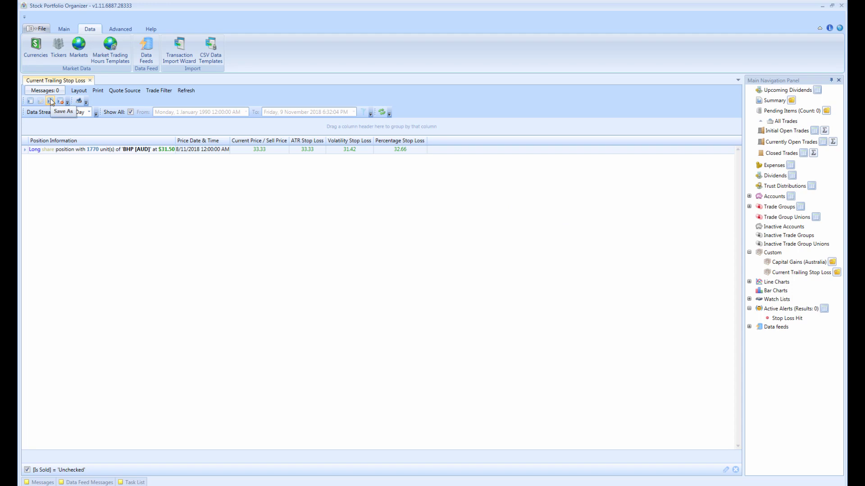
- Save the current grid layout as a new layout named "Default Trailing Stop Loss View"
click(50, 101)
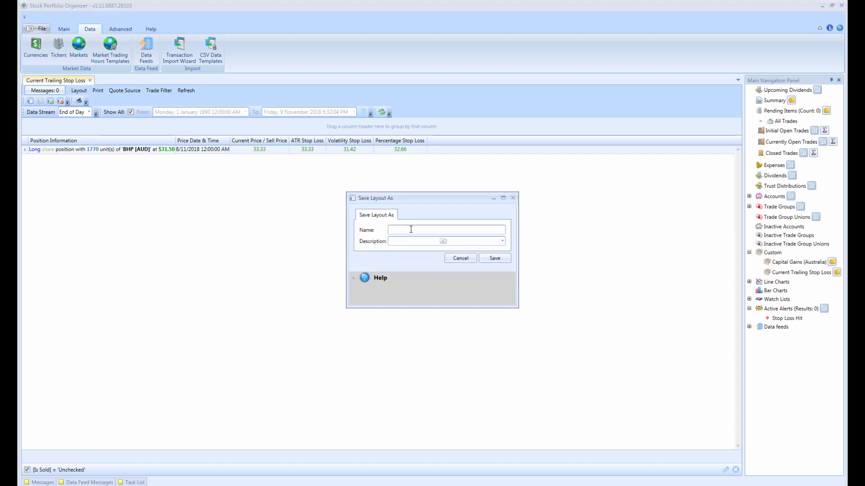
click(413, 232)
text(D)
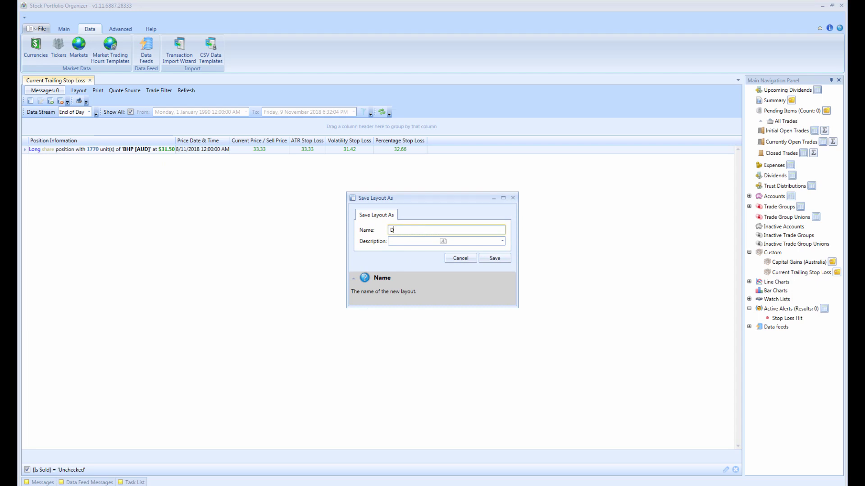
text(efault Trailing Stop Loss View)
click(495, 259)
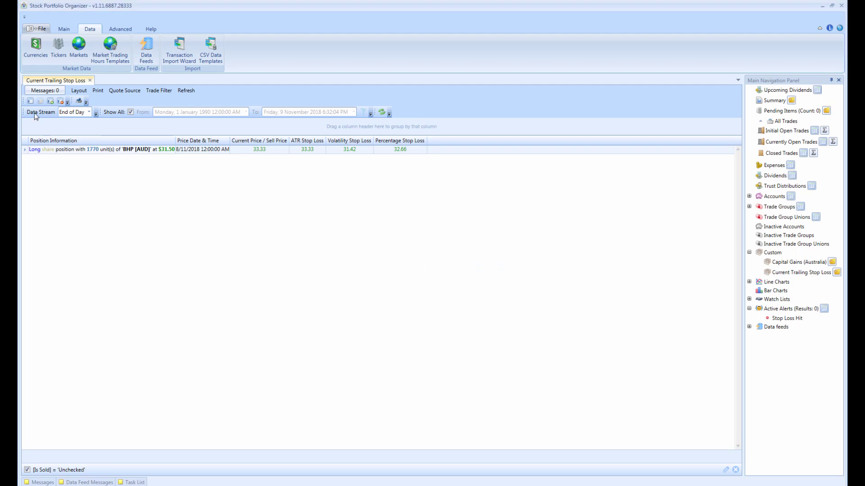
- Make the "Default Trailing Stop Loss View" layout the default, and close and reopen the Current Trailing Stop Loss view
click(30, 101)
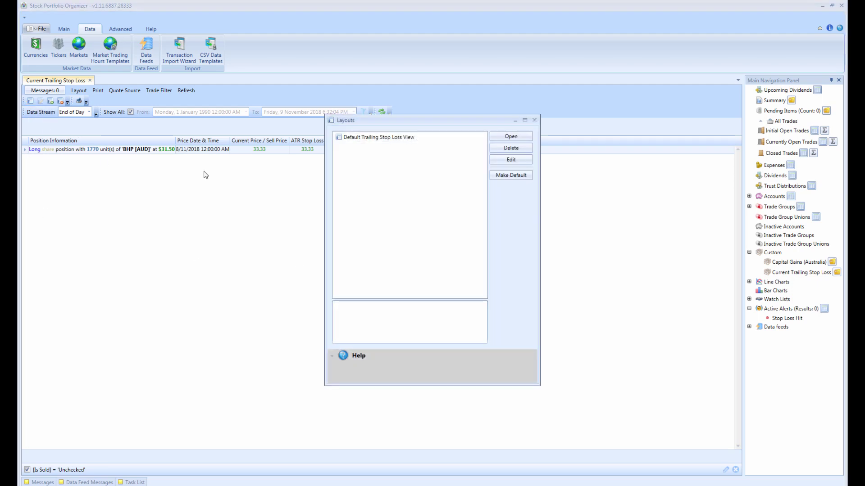
click(416, 138)
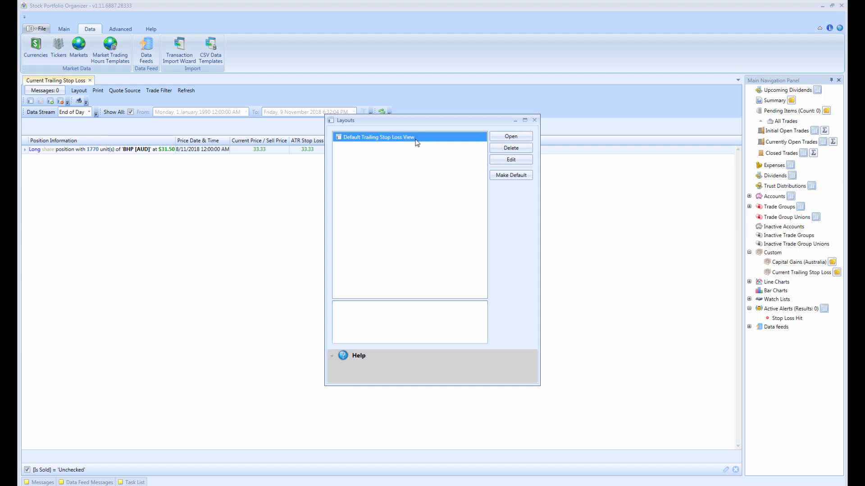
click(503, 176)
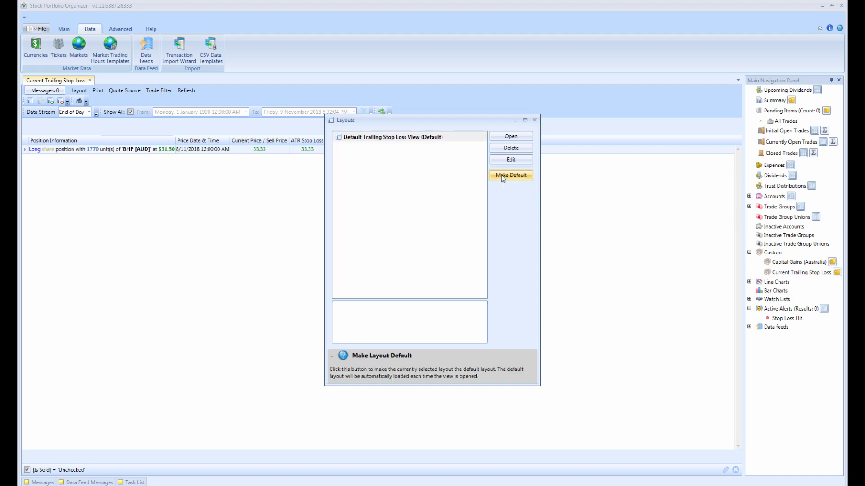
click(534, 120)
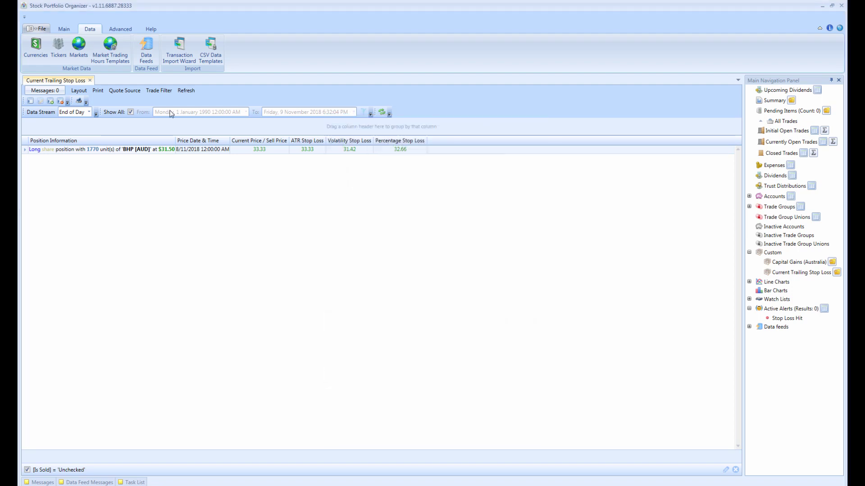
click(90, 80)
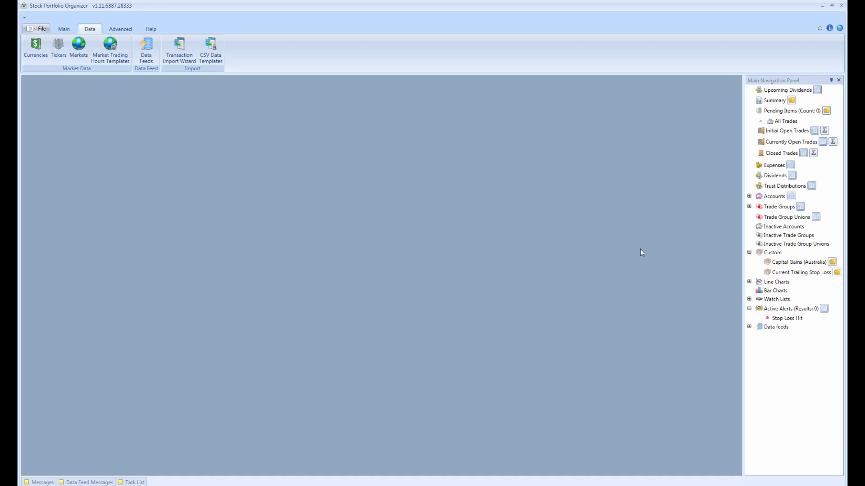
click(837, 272)
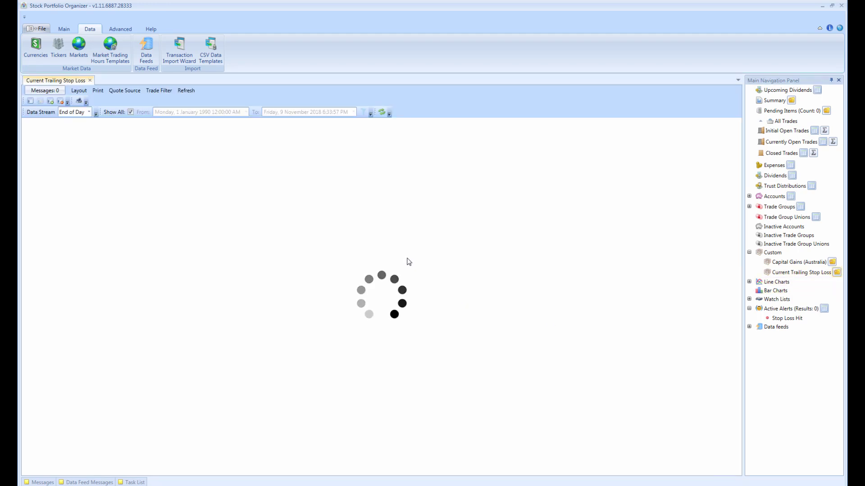